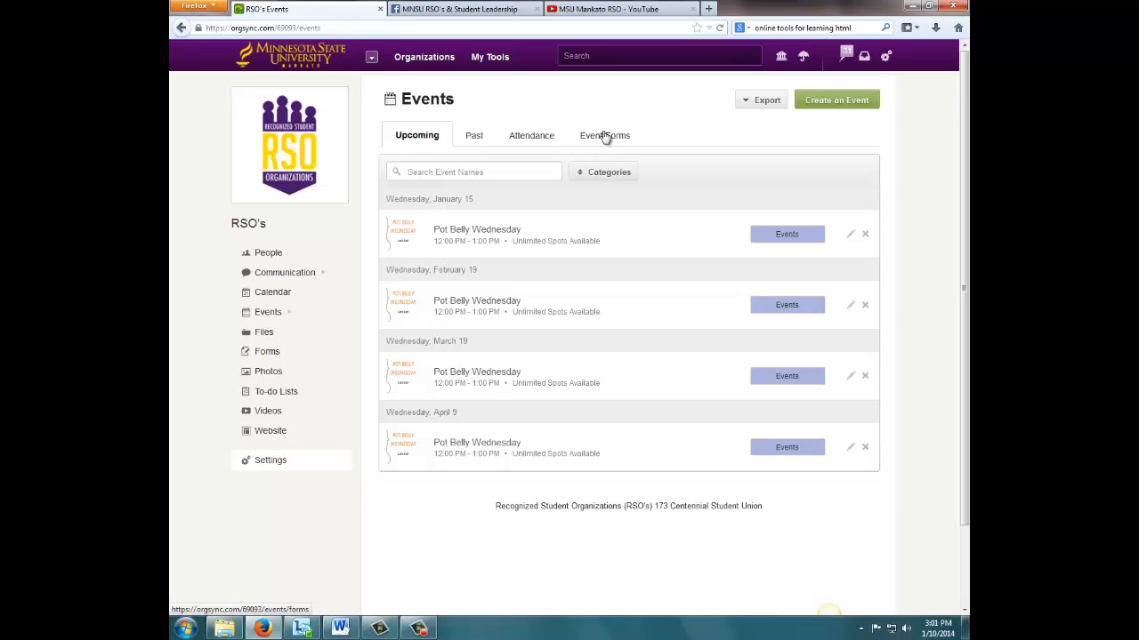
- Create a new event form and name it "Crock Pot Meal Choice- March"
click(604, 136)
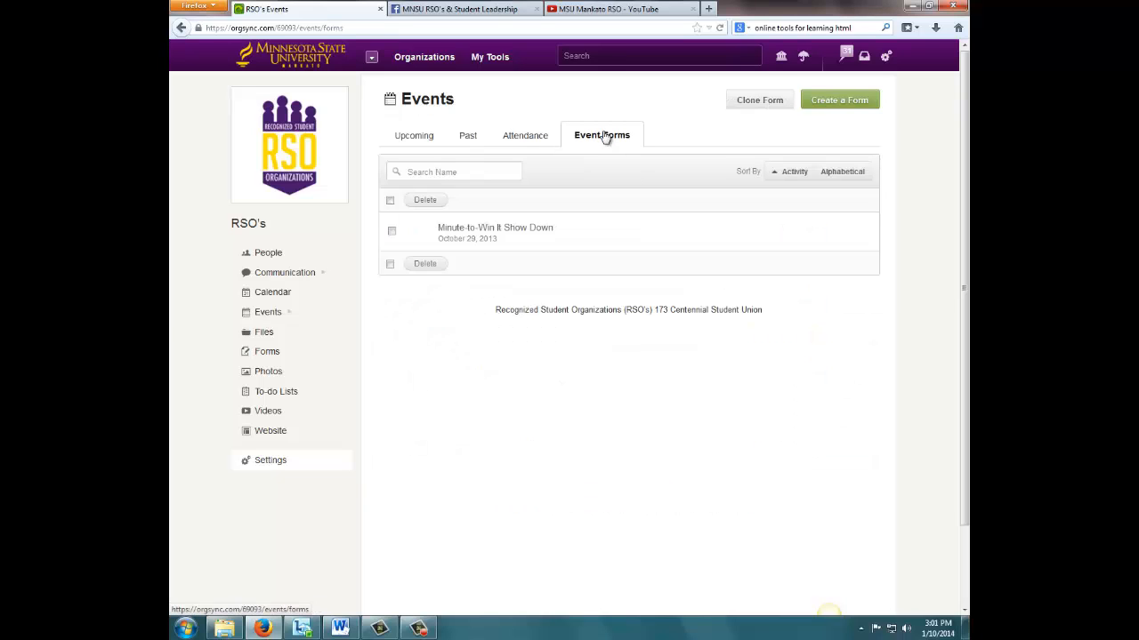
click(825, 106)
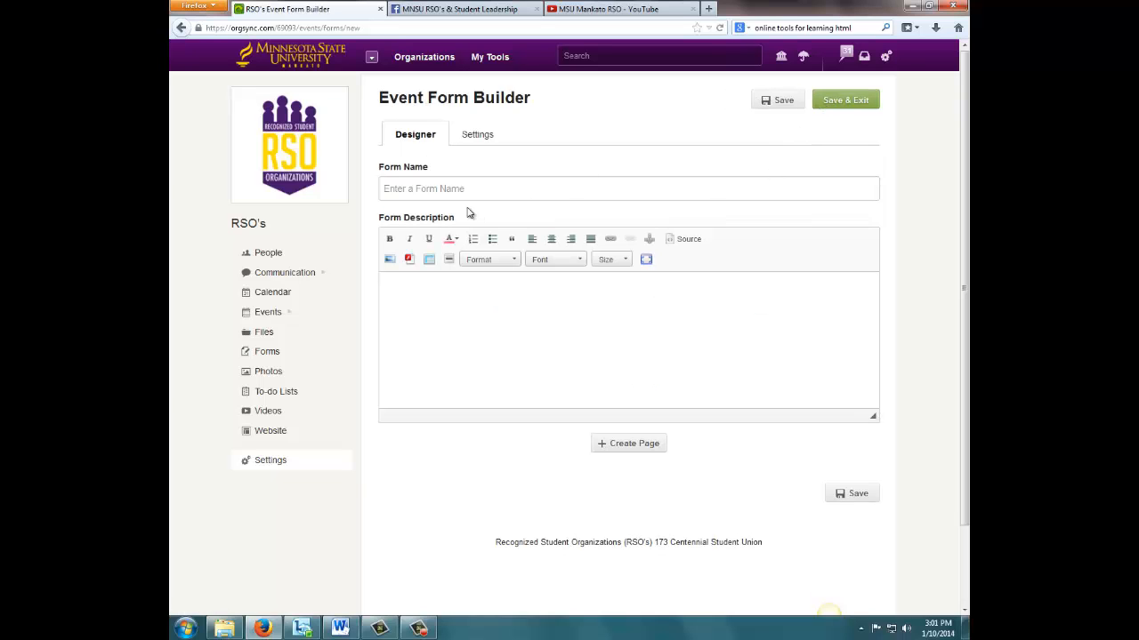
click(417, 188)
text(Crock Pot Meal Choice  March)
- Enter the form description "Please vote for your favorite meal option. The one with the most votes will be selected."
click(449, 308)
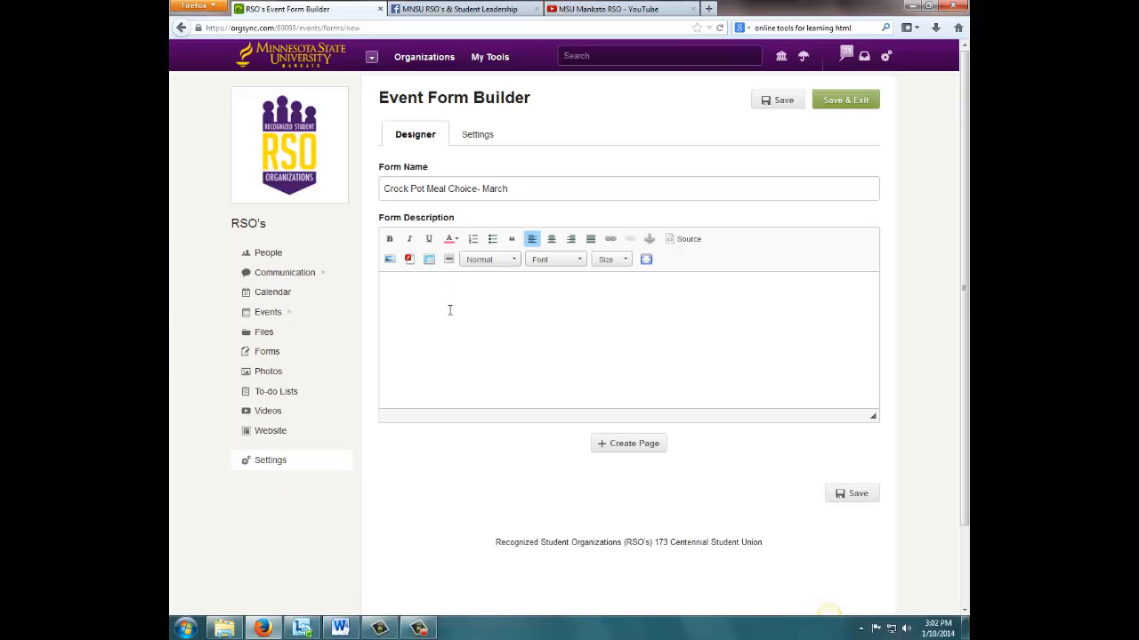
text(Please )
text(indicate)
key(BackSpace)
key(BackSpace)
key(BackSpace)
key(BackSpace)
key(BackSpace)
key(BackSpace)
key(BackSpace)
key(BackSpace)
key(BackSpace)
text(vot)
key(BackSpace)
text(te for your favorite meal option )
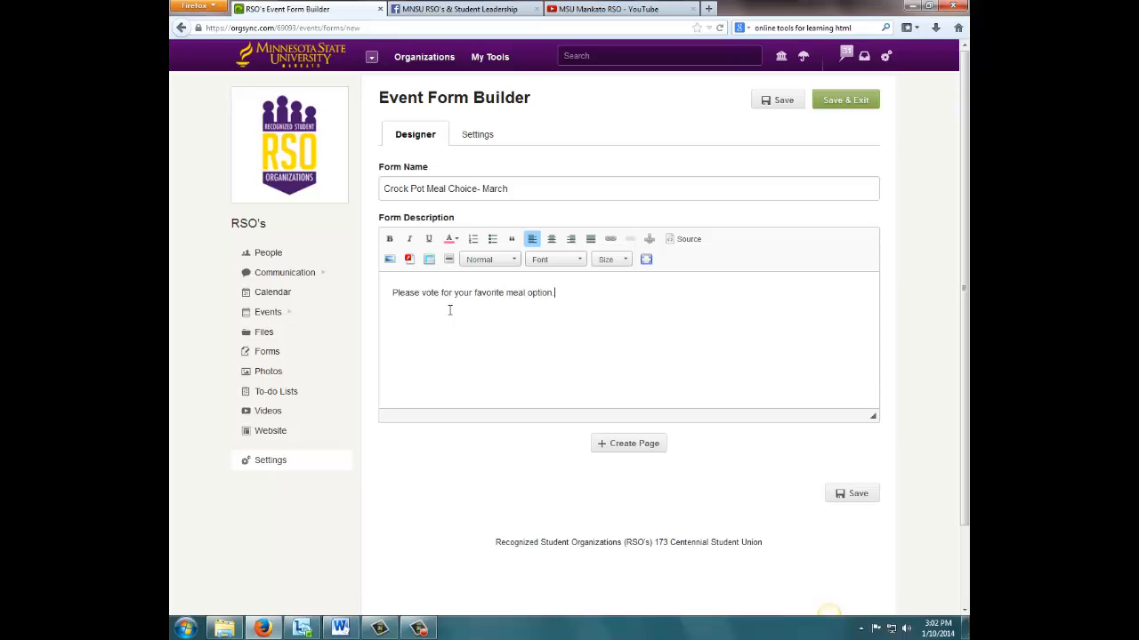
text(. The one with the most votes)
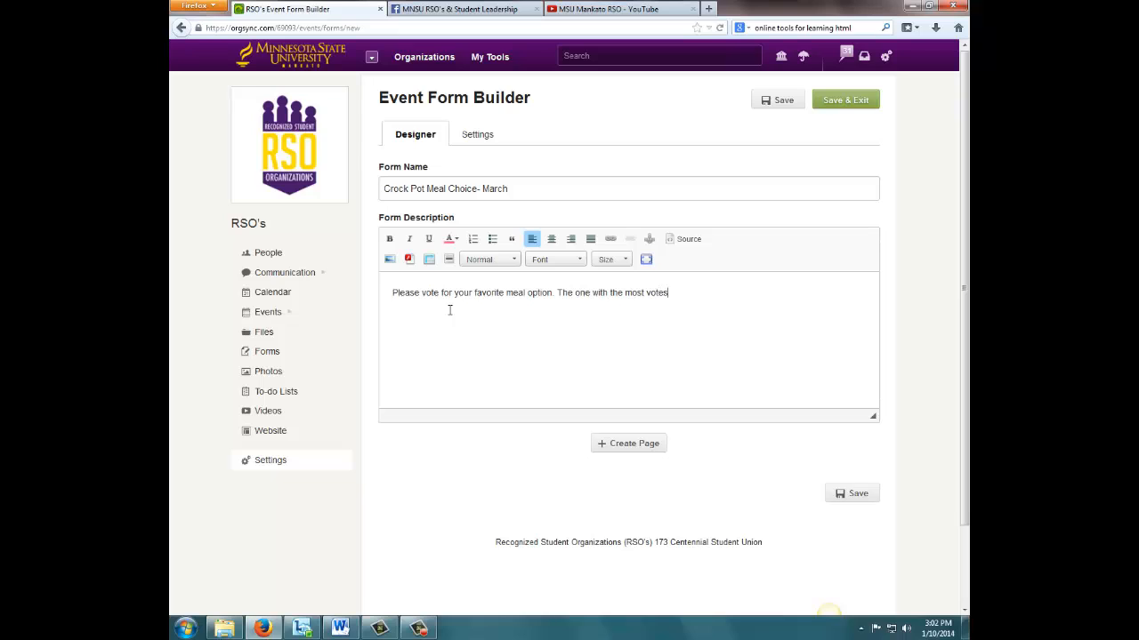
text( will be selected.)
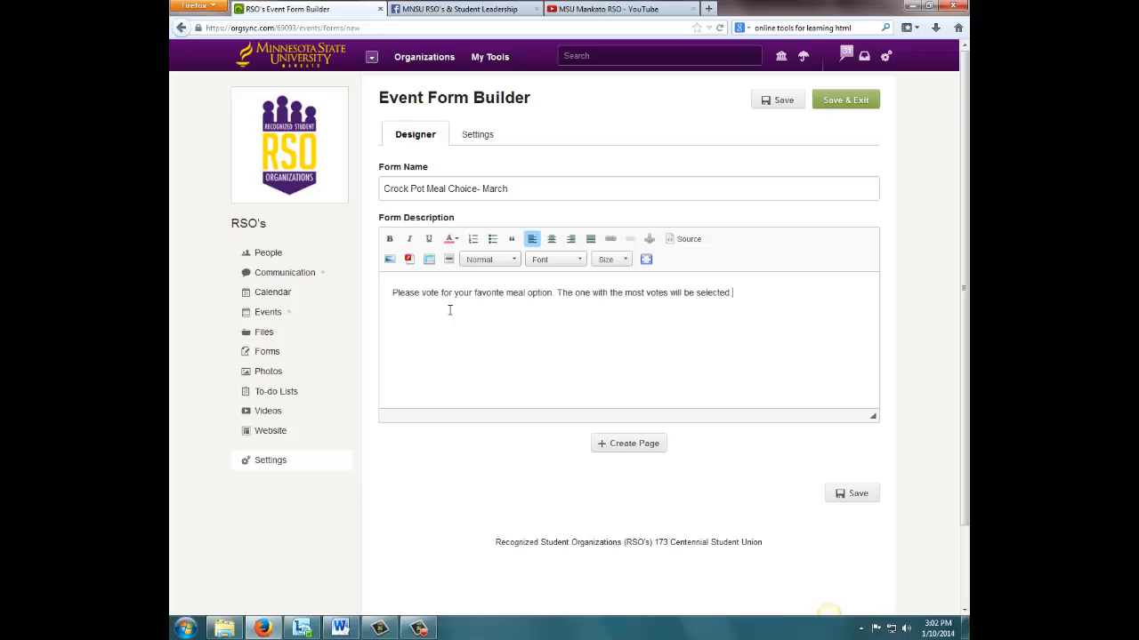
- Add a page to the form and name it "Crock Pot Vote-March"
click(642, 444)
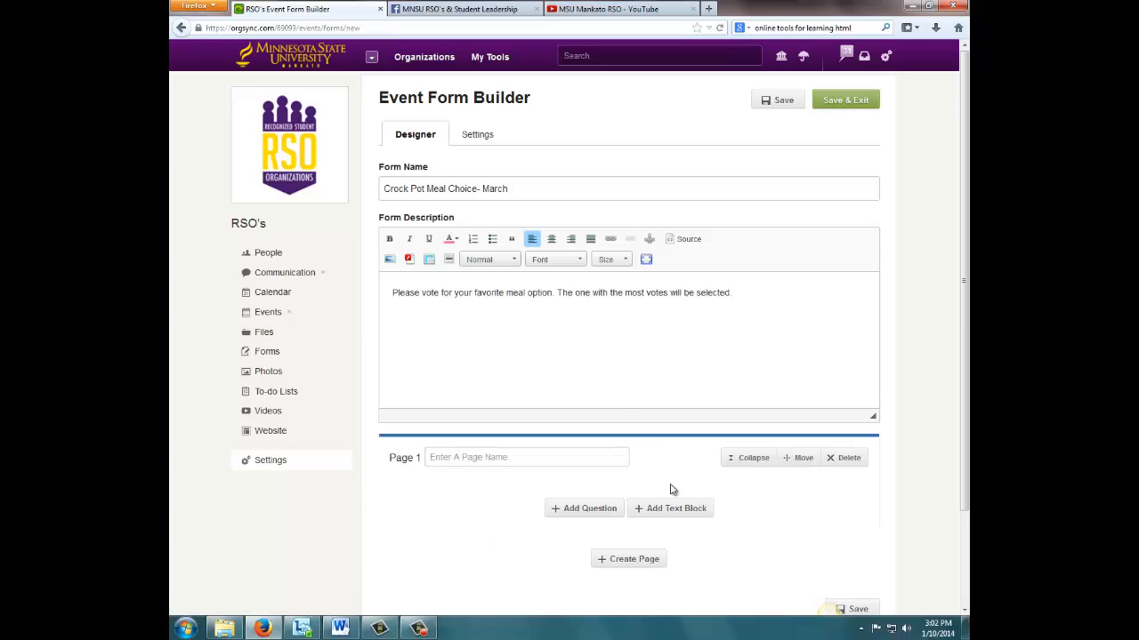
click(482, 456)
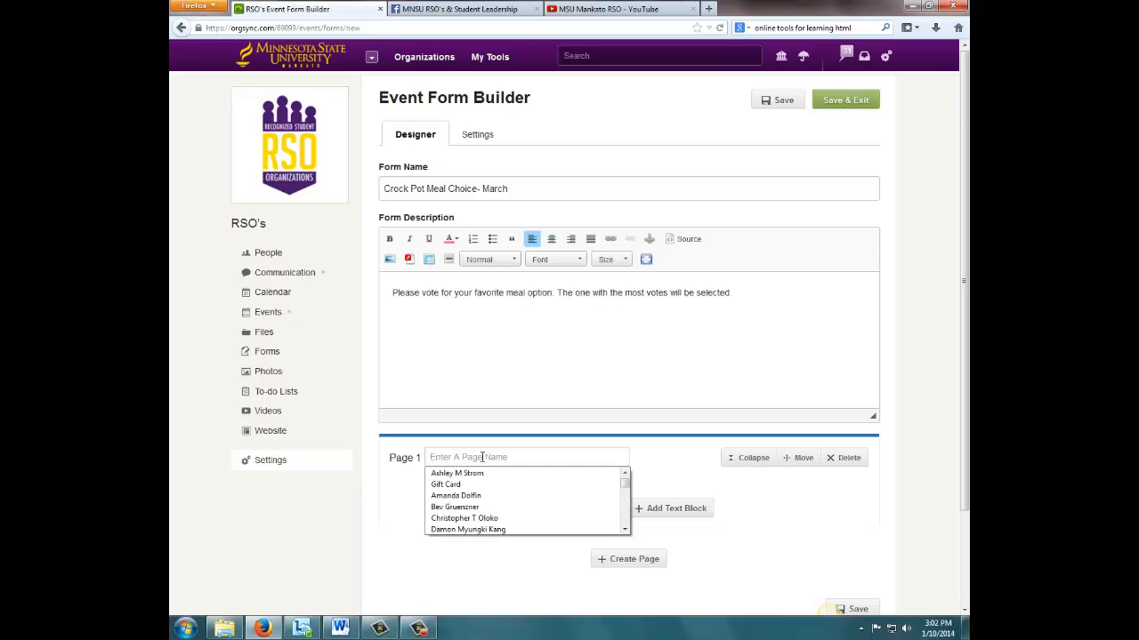
click(487, 457)
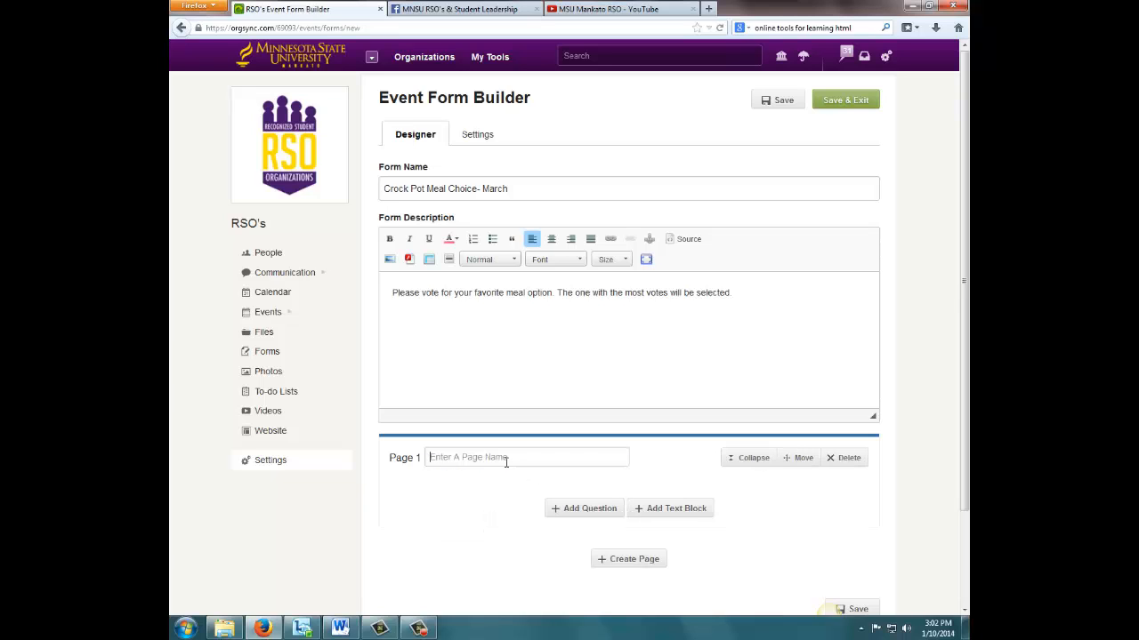
text(Crock Pot Vote-March)
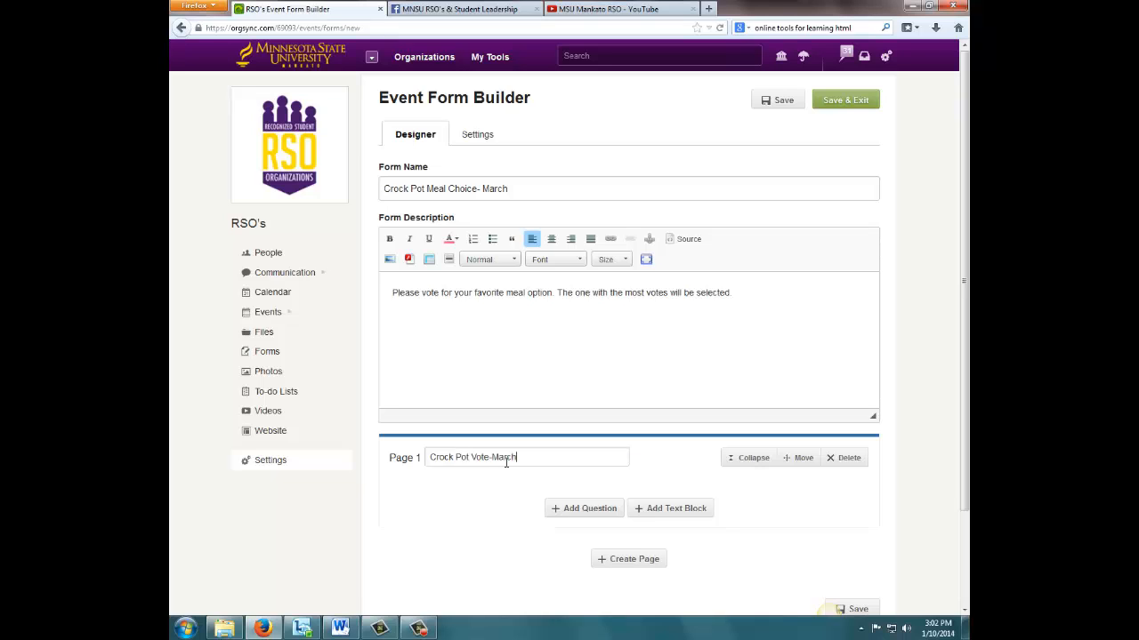
- Add a multiple-choice radio question reading "Vote for your favorite option:" and make an answer required
click(579, 510)
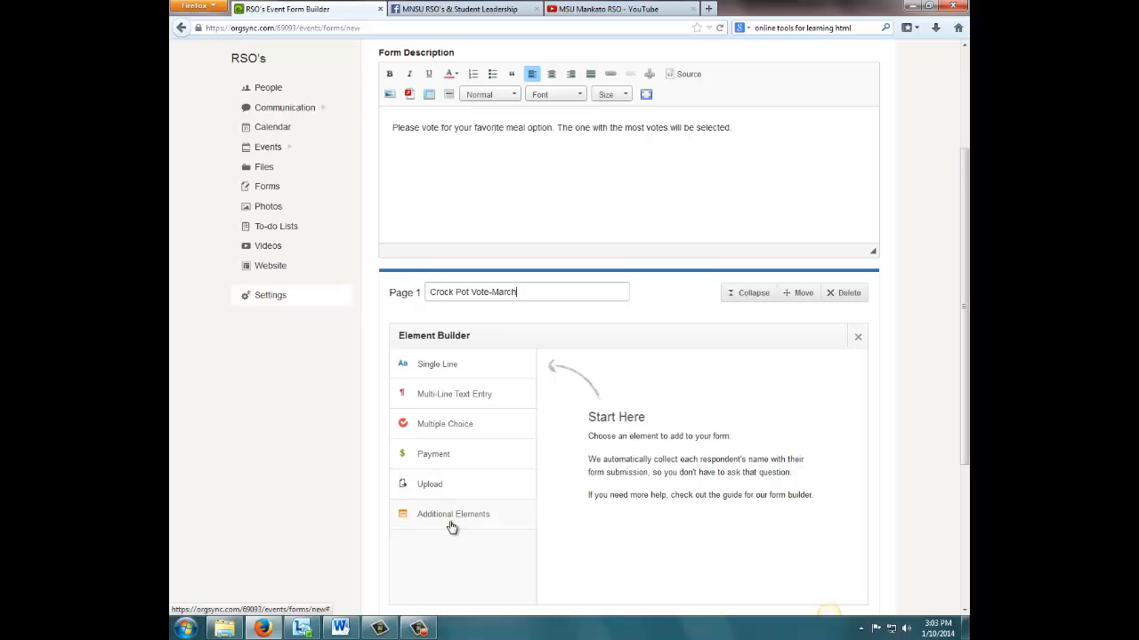
click(435, 430)
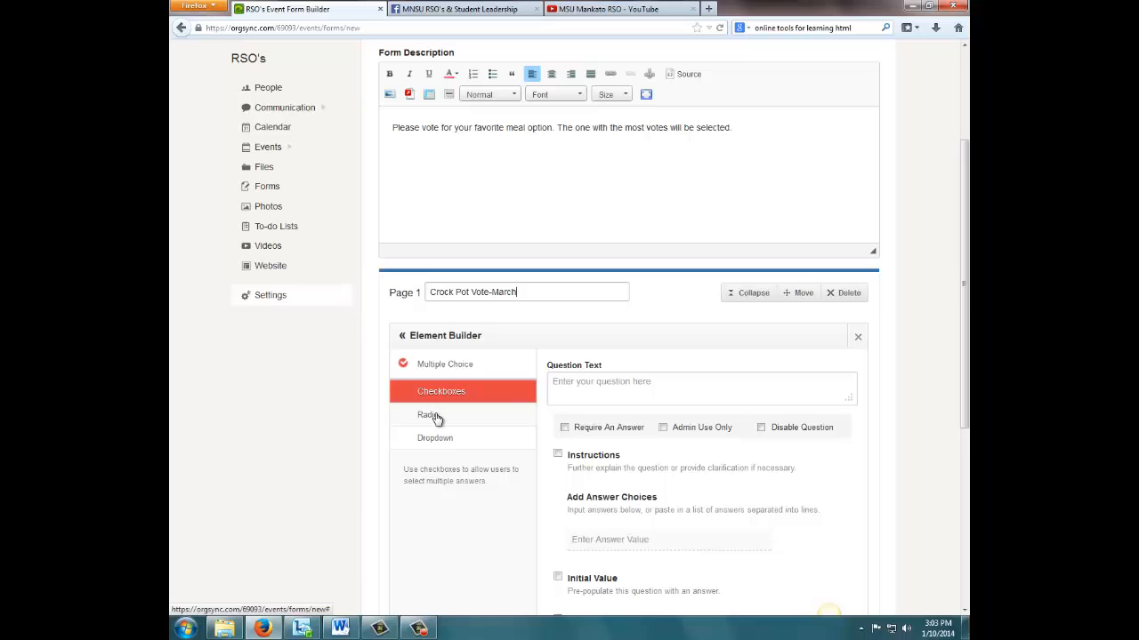
click(436, 417)
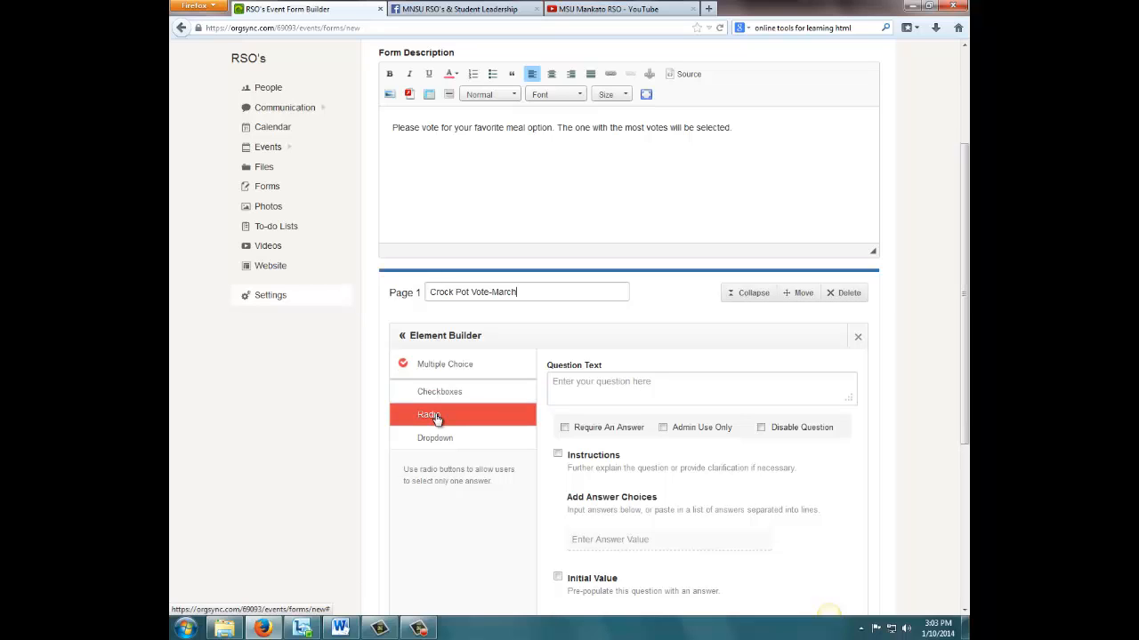
click(604, 385)
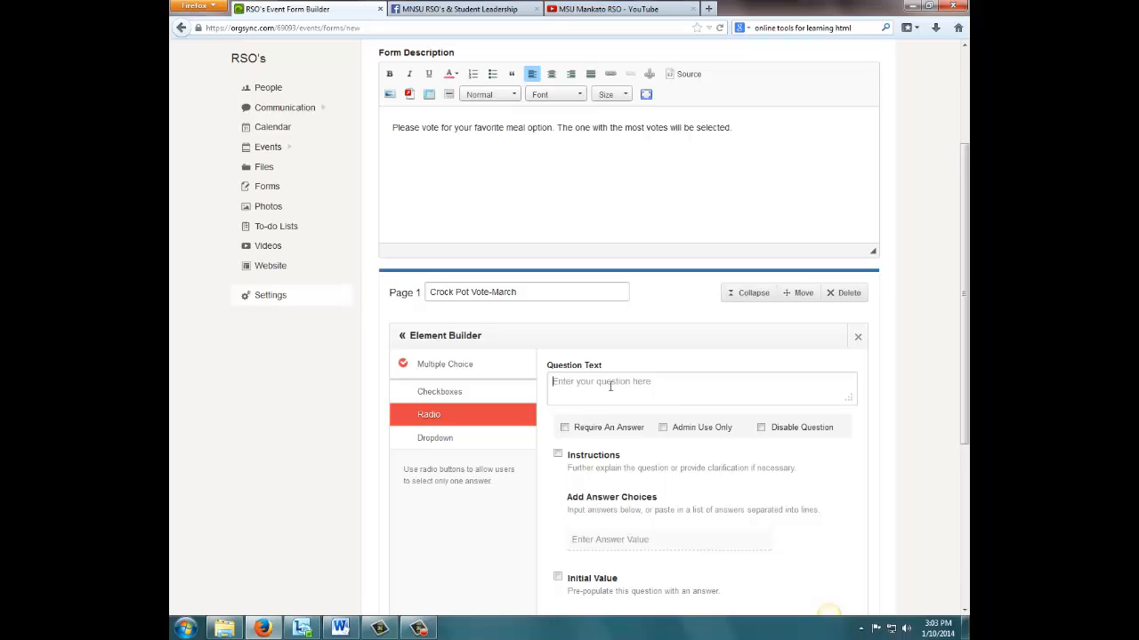
text(Vote for your favorite option)
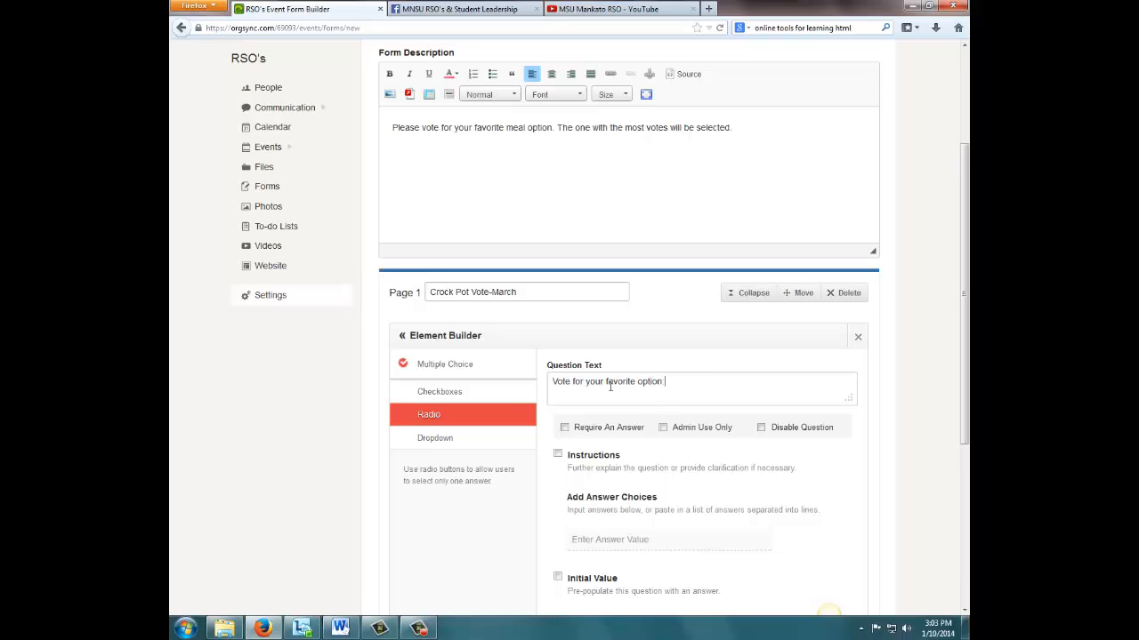
click(564, 427)
- Enter Chicken, Beef and Veggie as the question's answer choices
click(614, 541)
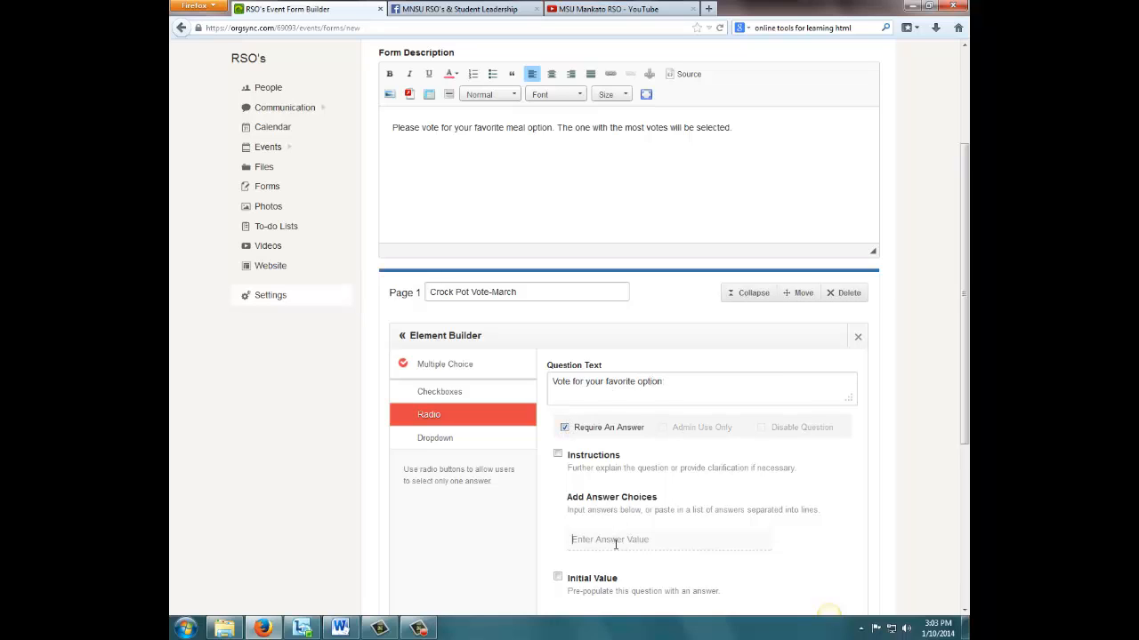
text(C)
key(BackSpace)
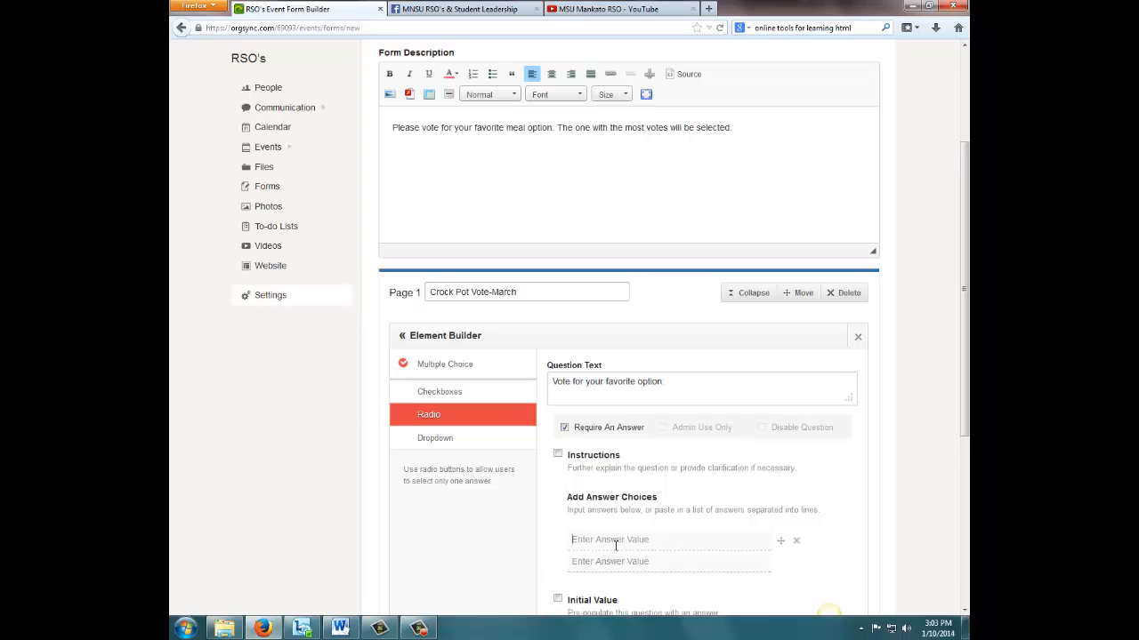
text(Chicken)
click(623, 561)
text(Beee)
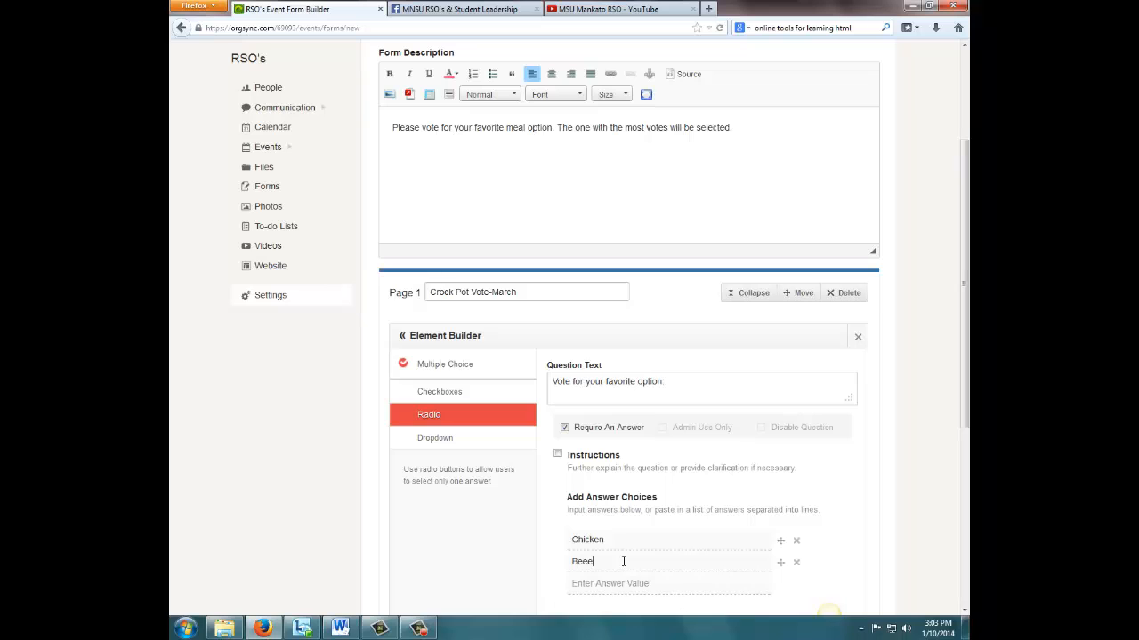
key(BackSpace)
click(627, 583)
text(Veggie)
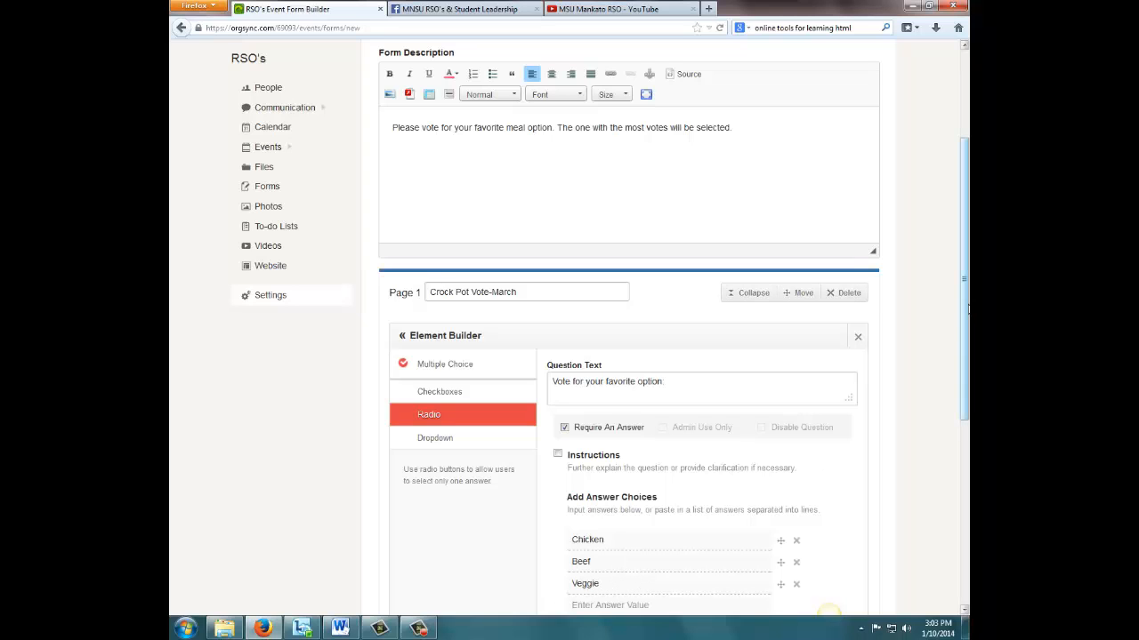
- Finish the radio question and save the event form
scroll(967, 345, down, 1)
scroll(967, 345, down, 6)
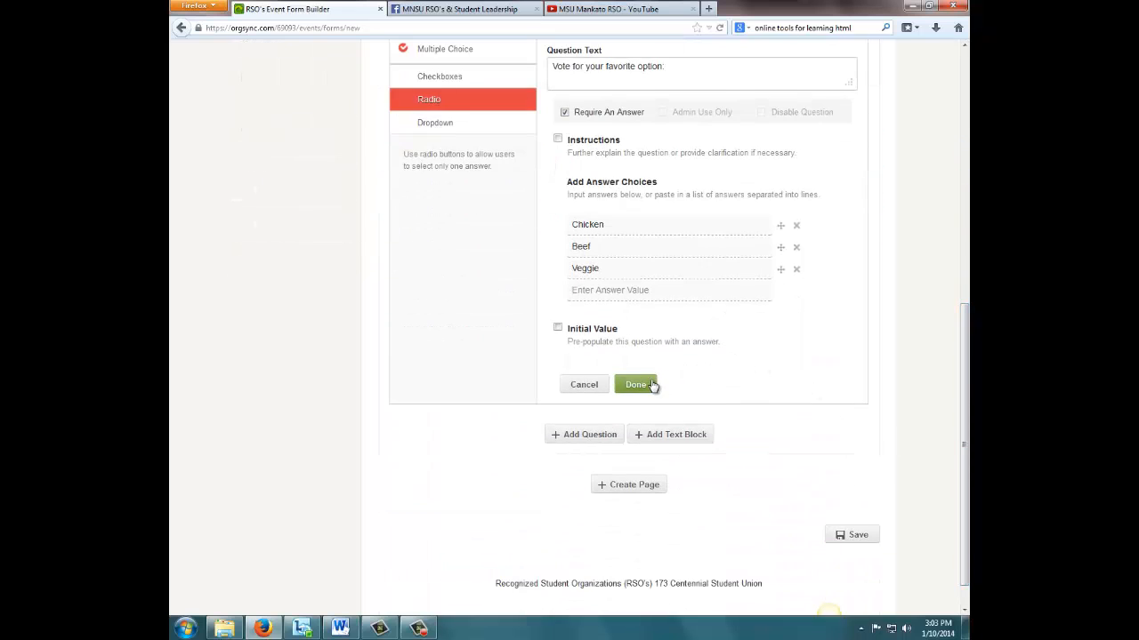
click(652, 384)
click(847, 507)
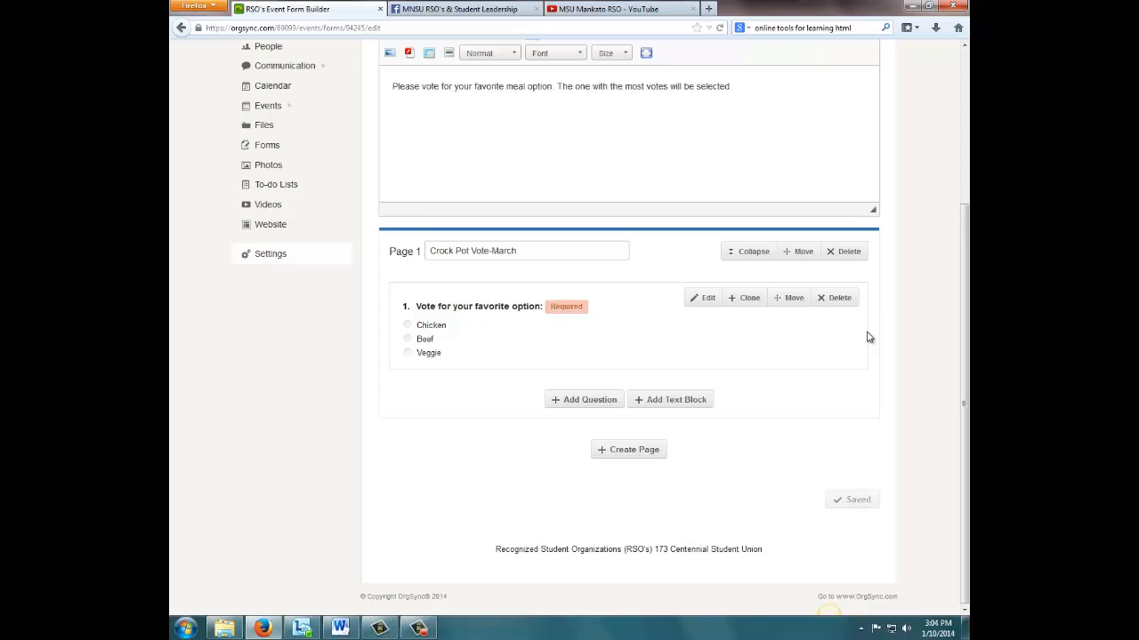
- Go to the events list, view the January 15 Pot Belly Wednesday event's RSVP details, and return to the list
mouse_move(262, 107)
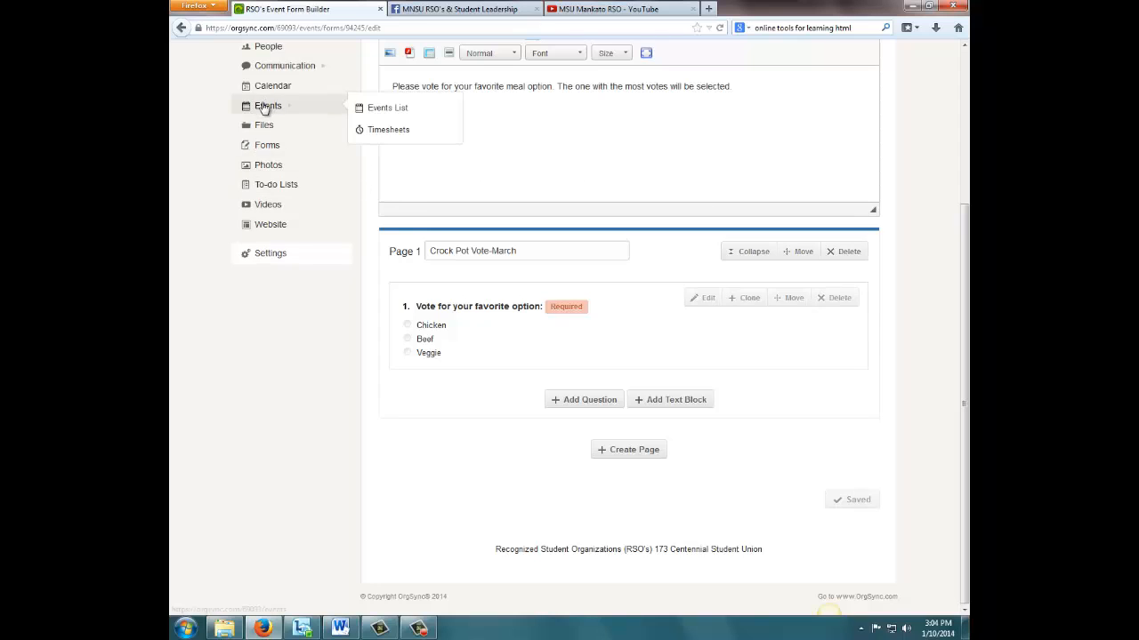
click(394, 108)
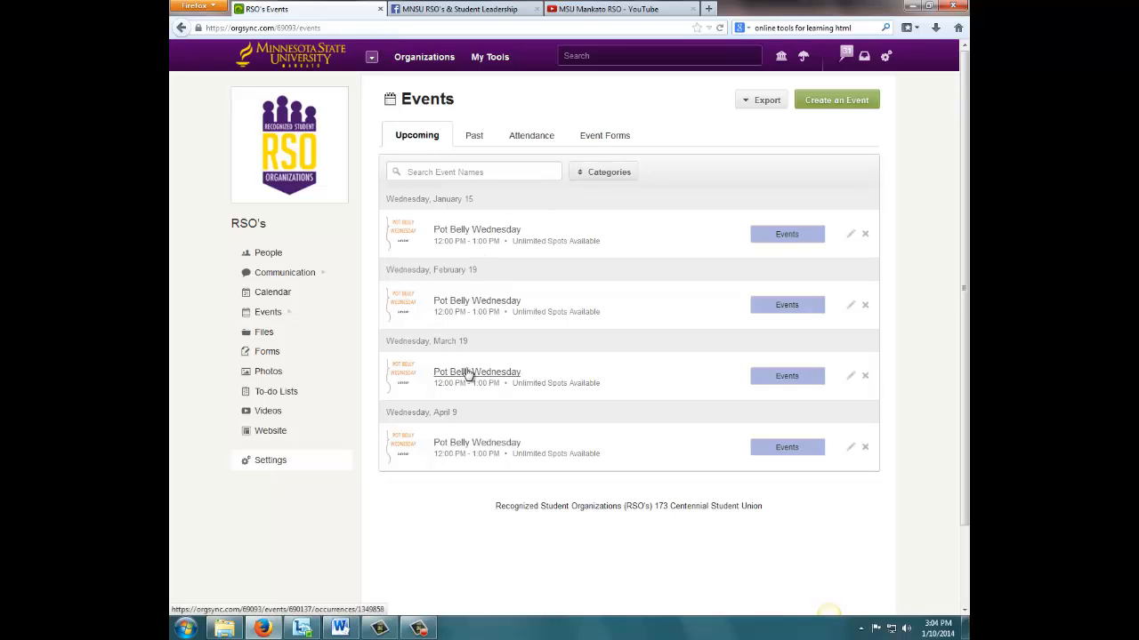
click(469, 233)
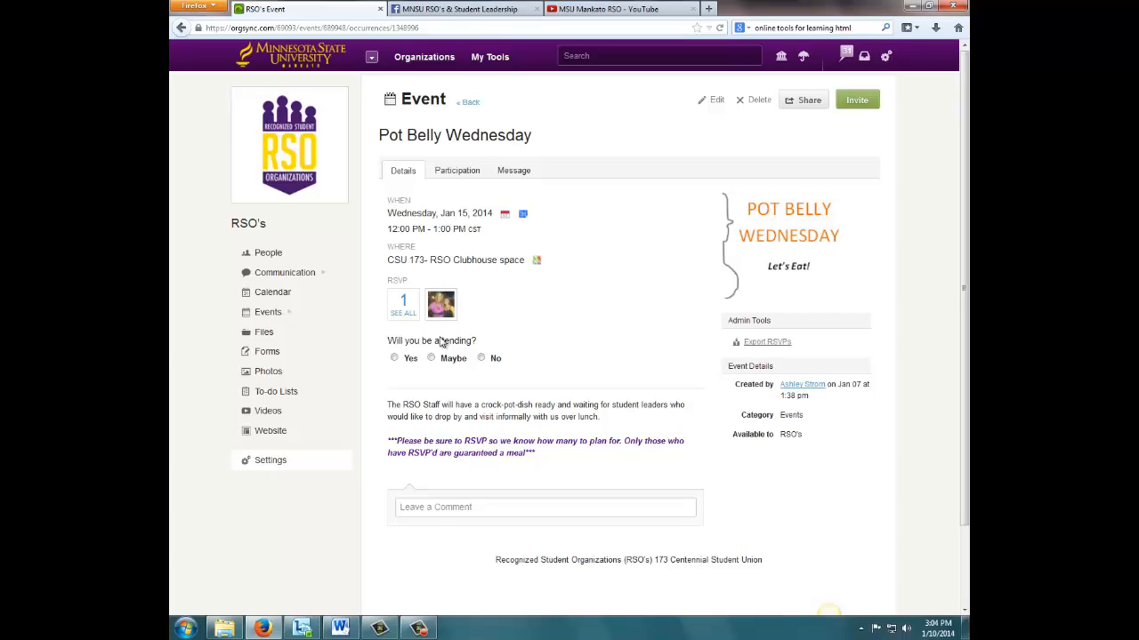
click(472, 104)
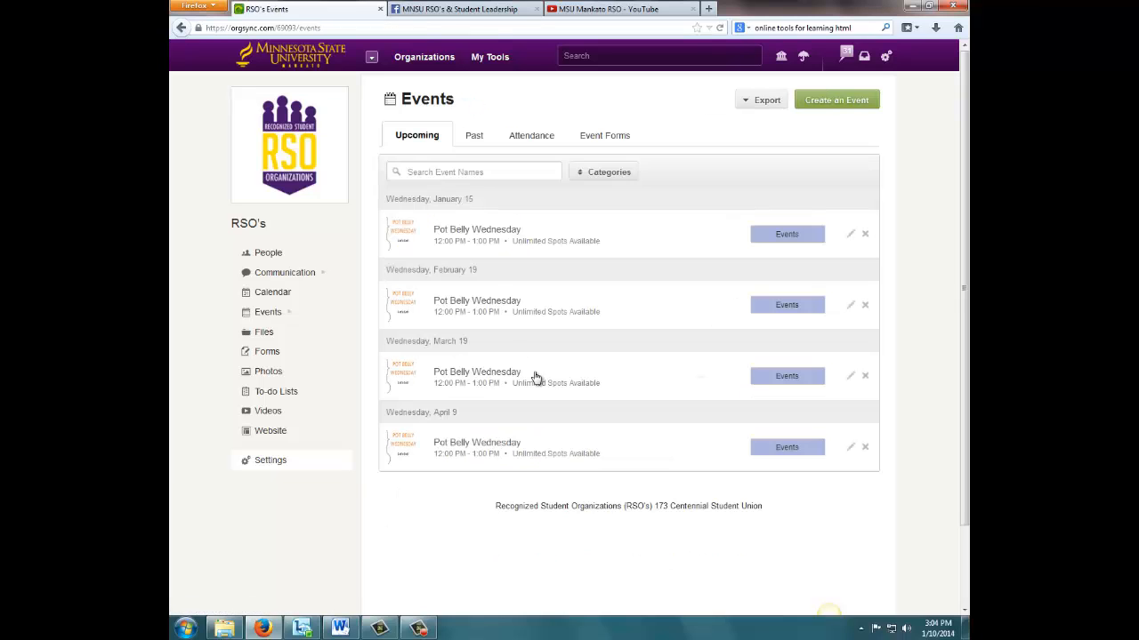
- Open the March 19 Pot Belly Wednesday event for editing and go to its advanced options
click(464, 376)
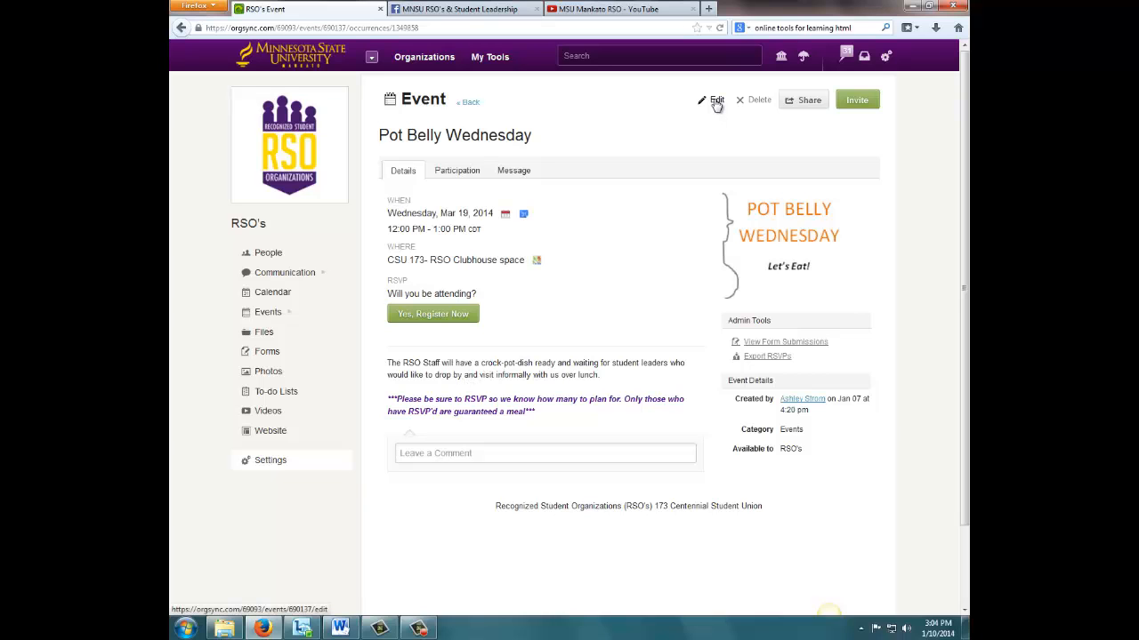
click(717, 101)
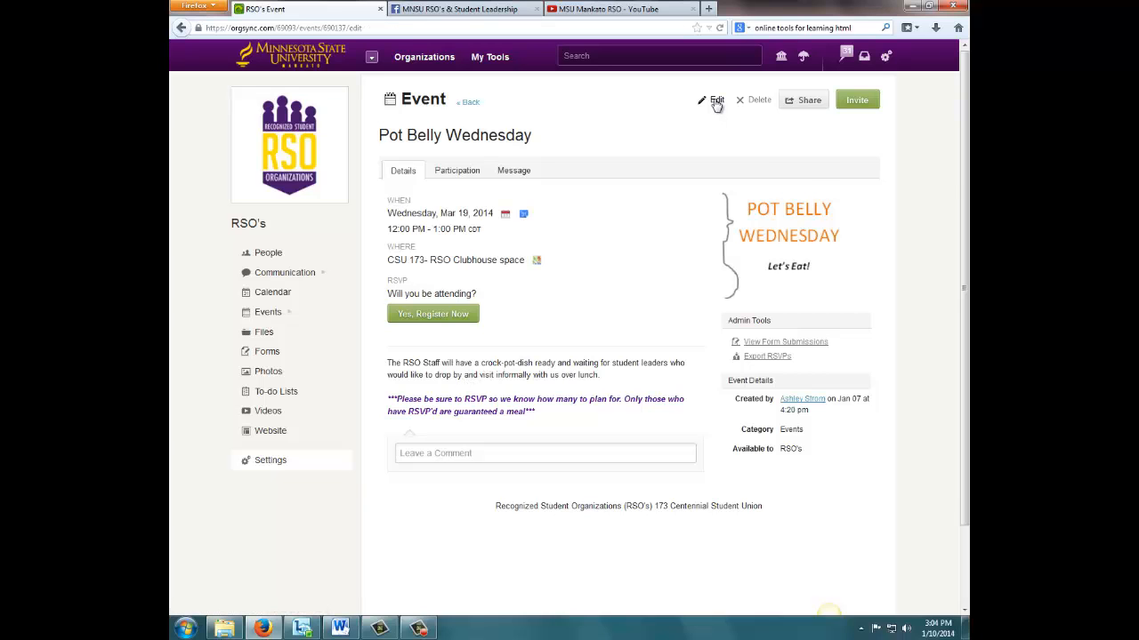
drag(966, 151, 966, 418)
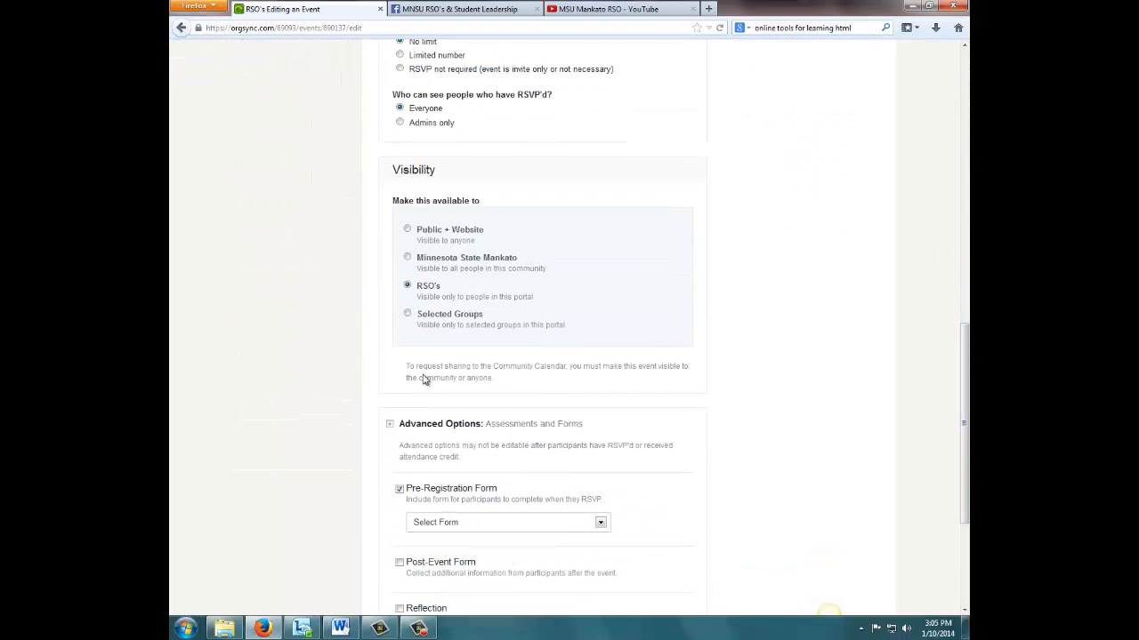
click(390, 424)
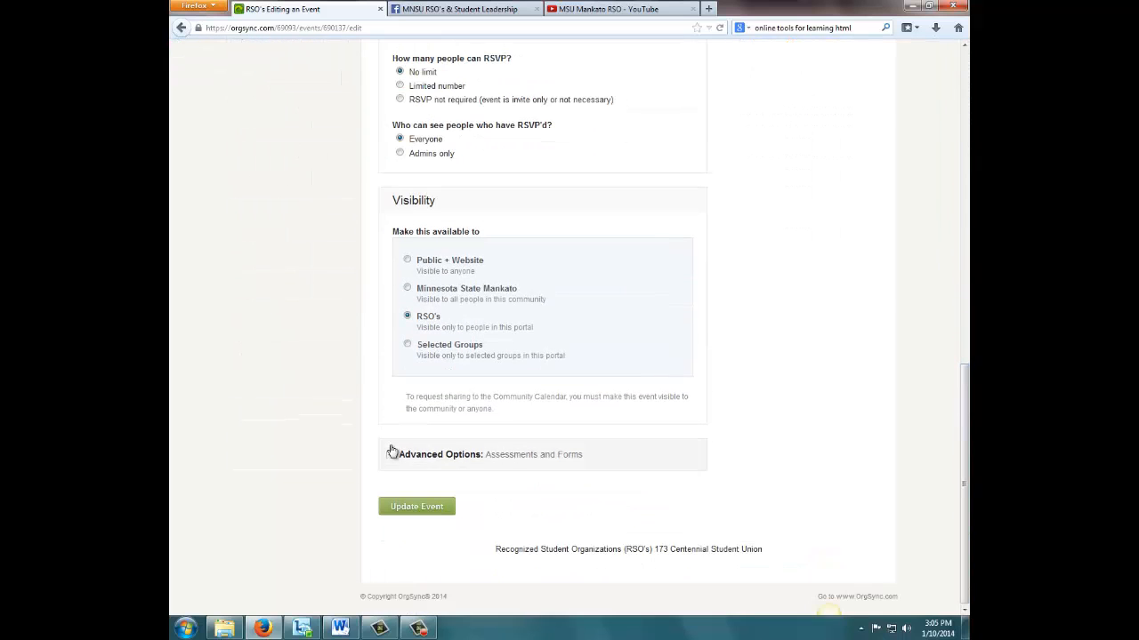
click(390, 455)
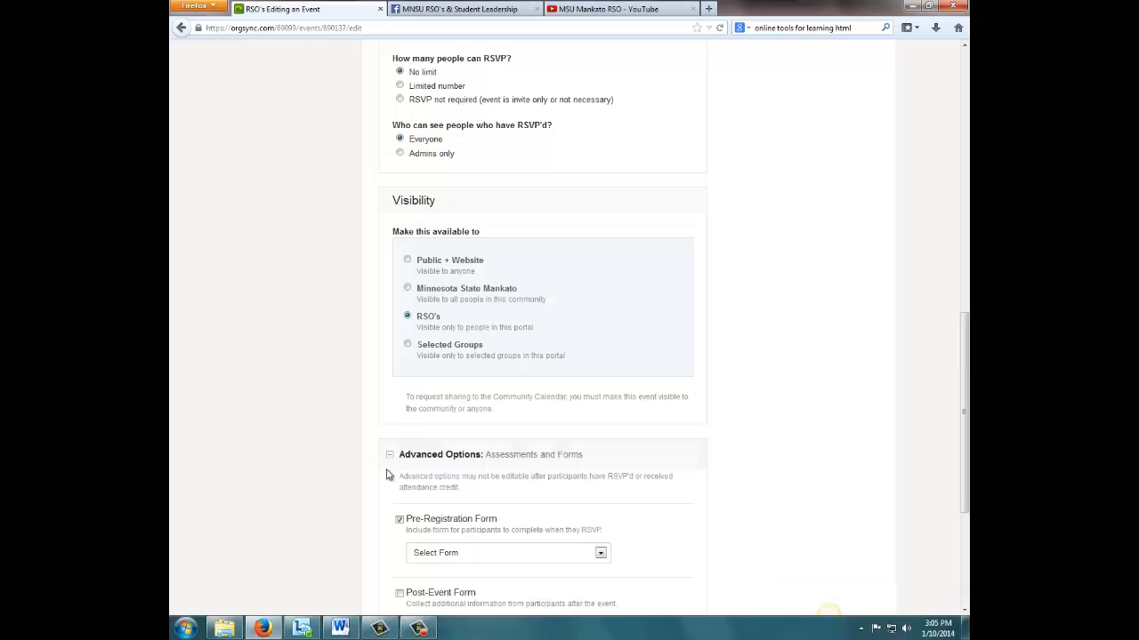
click(399, 520)
click(399, 520)
- Attach "Crock Pot Meal Choice- March" as the event's pre-registration form and update the event
scroll(581, 570, down, 5)
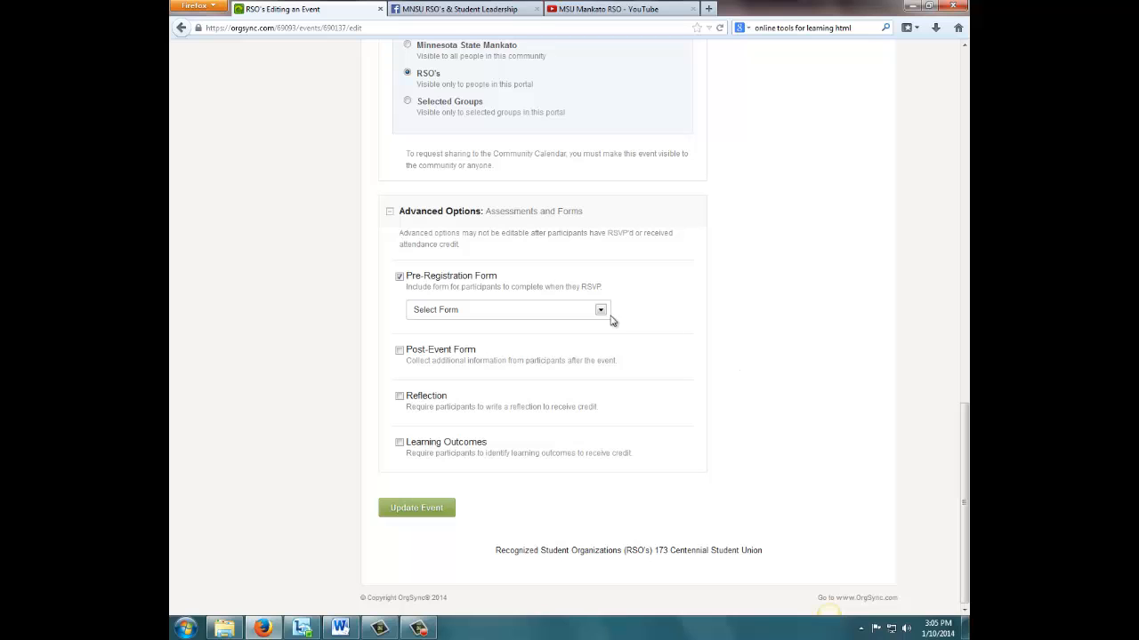
click(601, 312)
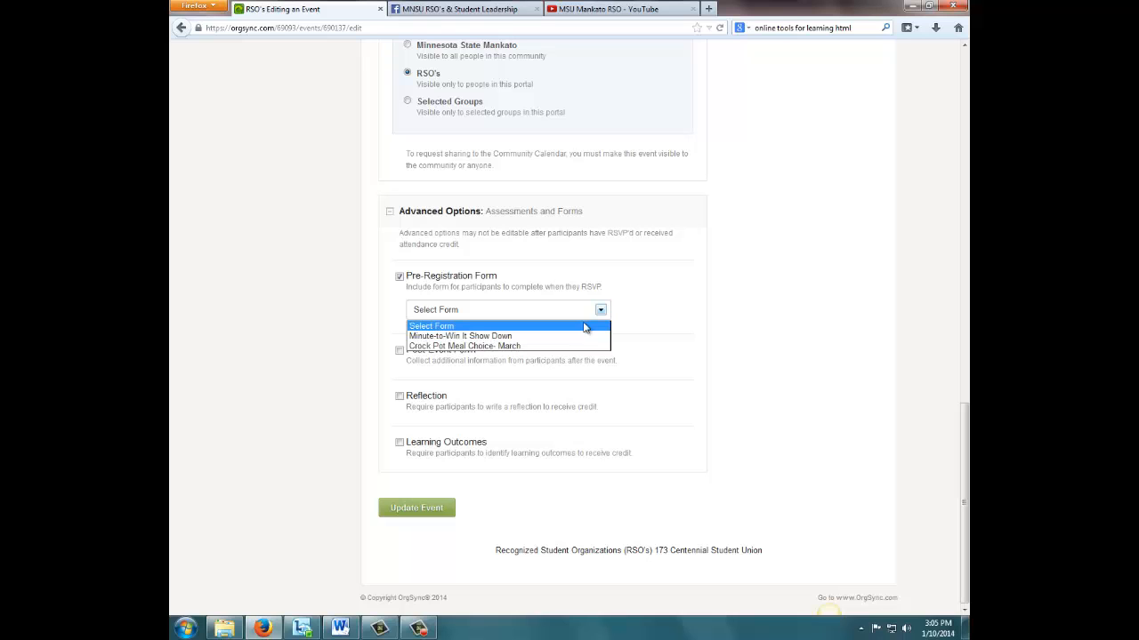
click(443, 347)
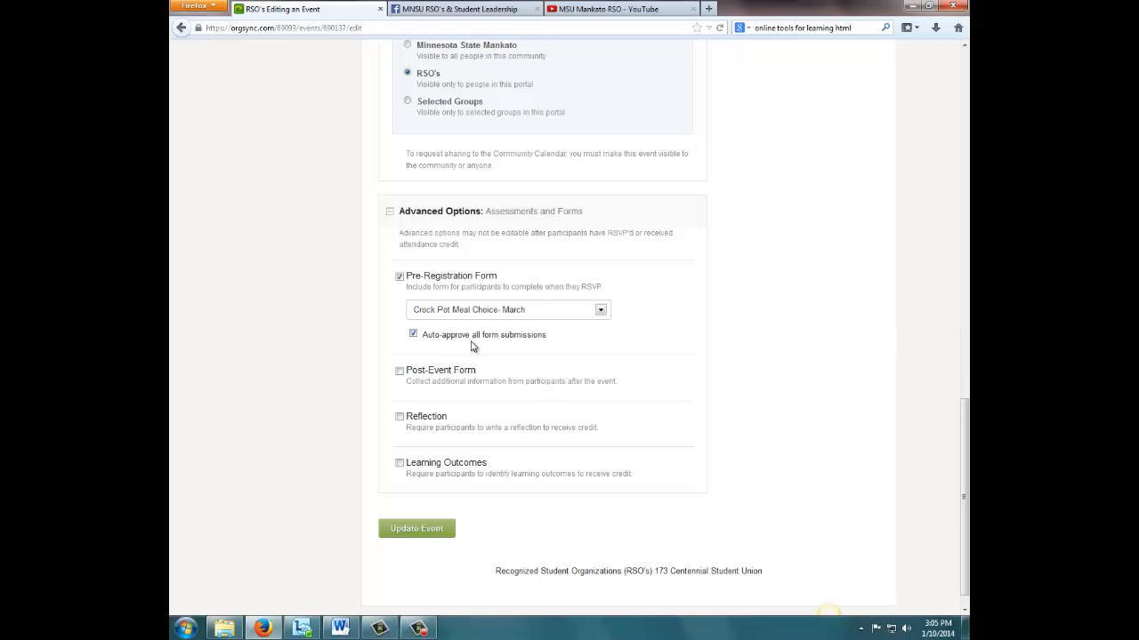
click(427, 532)
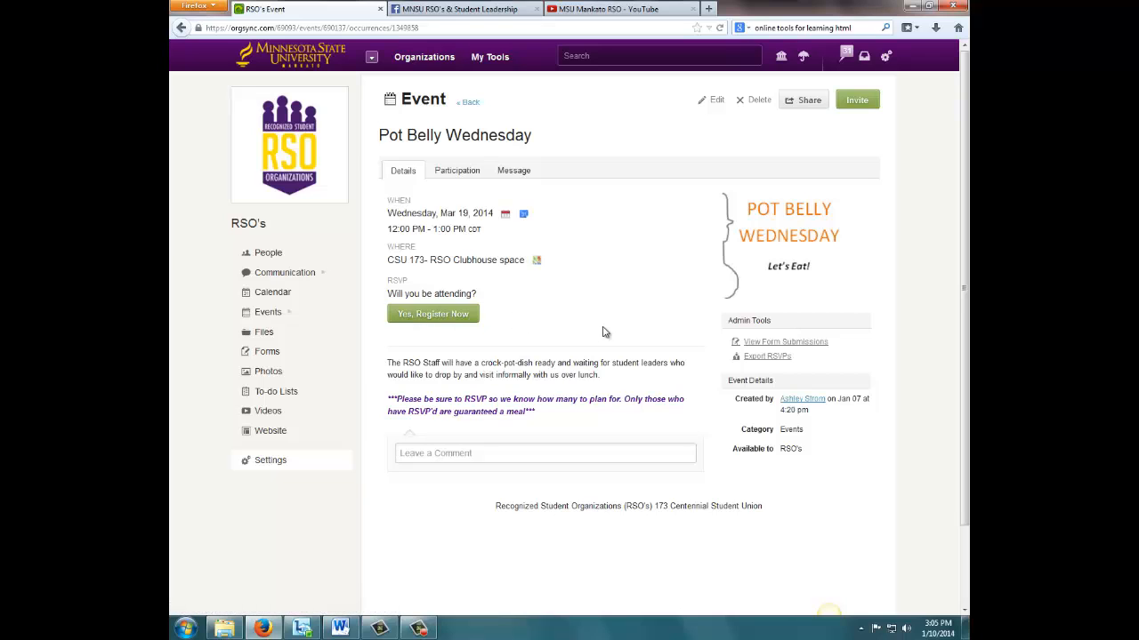
- Register for the March 19 Pot Belly Wednesday event, voting for Chicken on the pre-registration form, and submit it
click(442, 316)
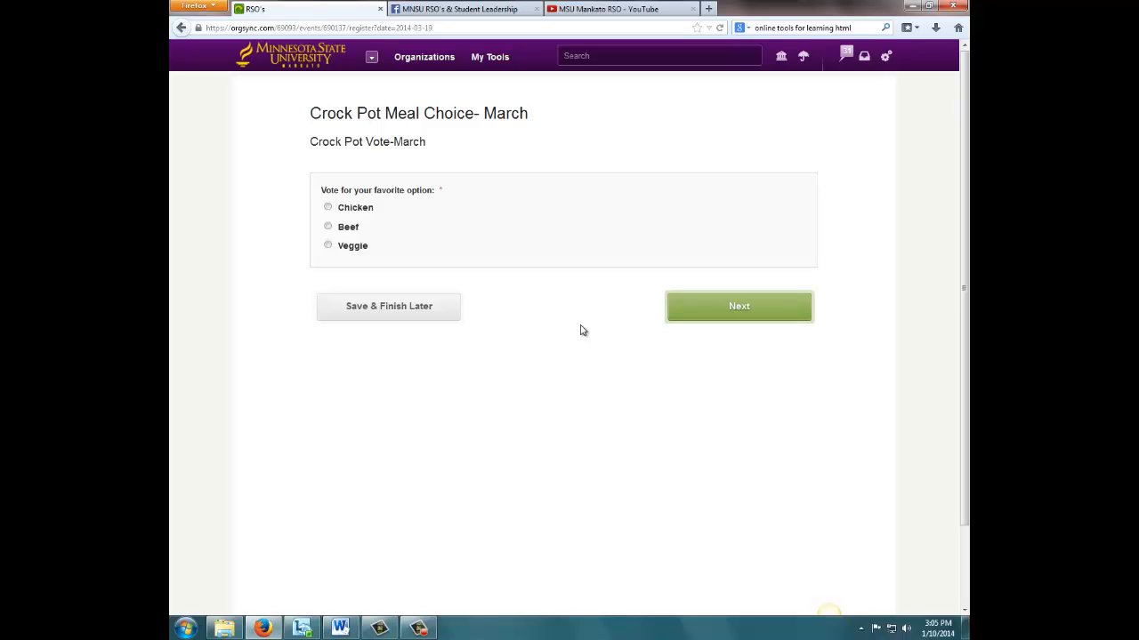
click(327, 209)
click(738, 318)
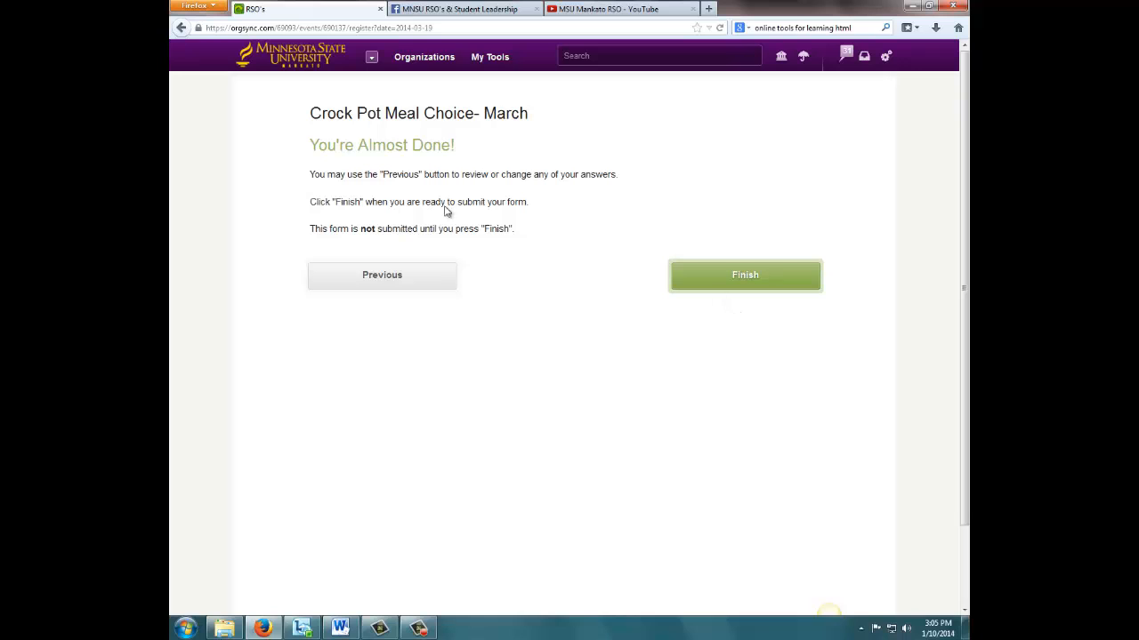
click(772, 286)
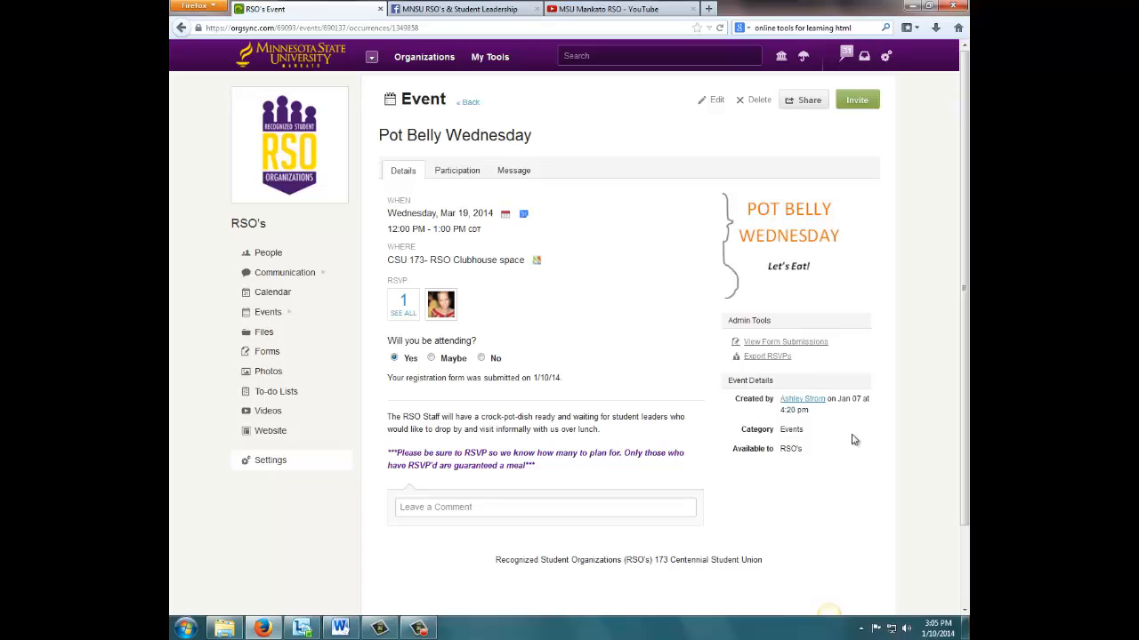
- Reopen the March 19 Pot Belly Wednesday event from the events list and view its form submissions
mouse_move(297, 318)
click(367, 314)
click(475, 372)
click(798, 345)
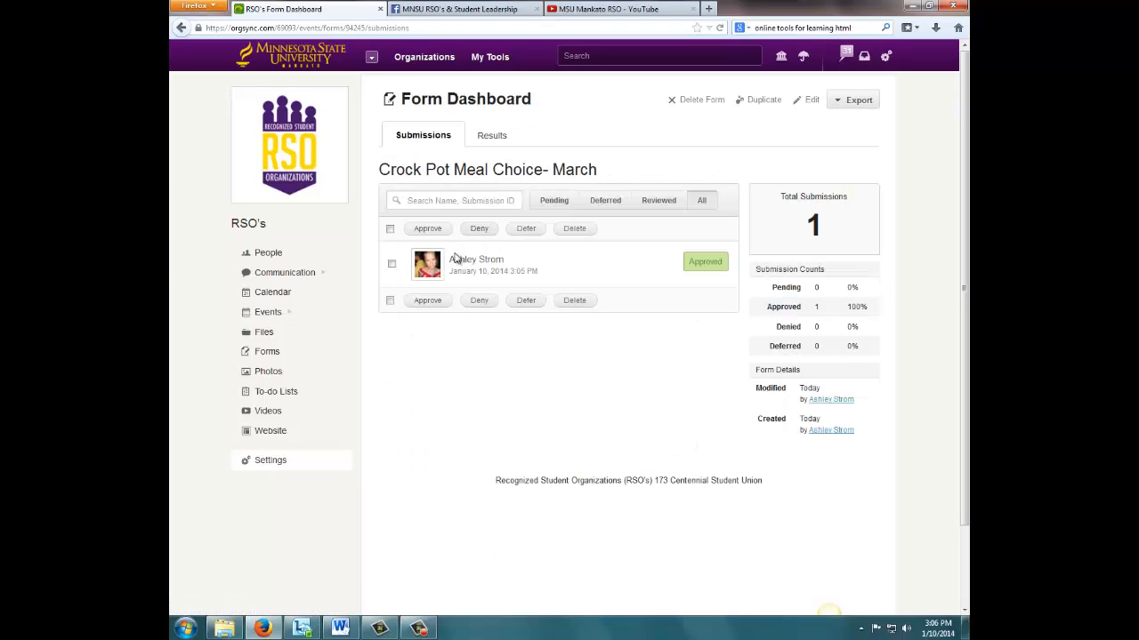
- Review the submitted meal vote, return to the form dashboard, and export the submissions as XLSX
click(459, 265)
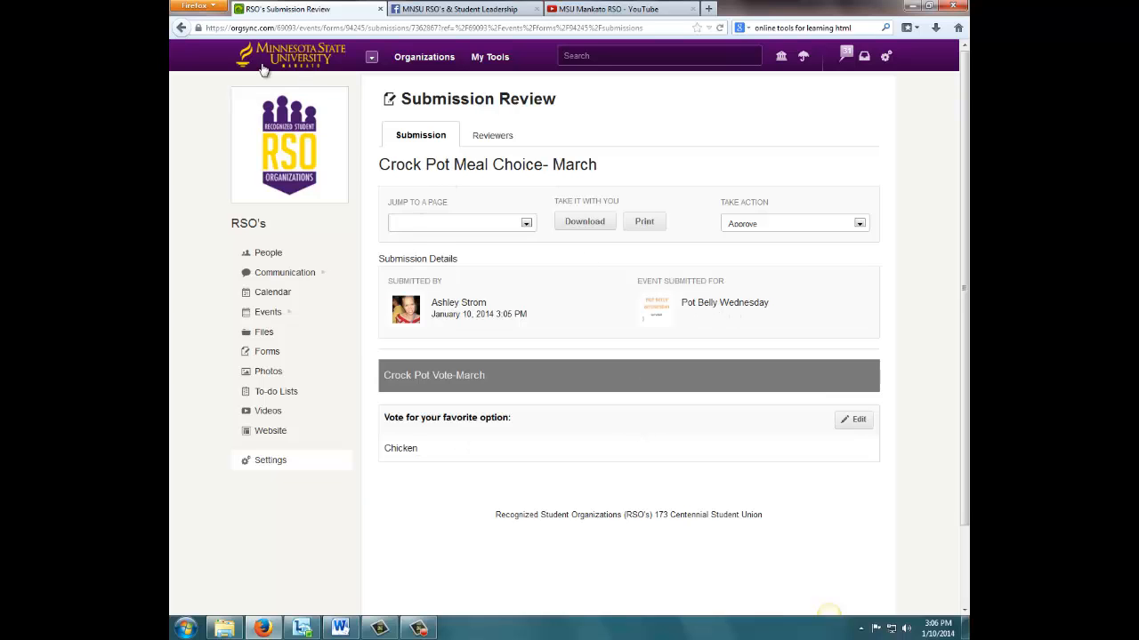
click(179, 27)
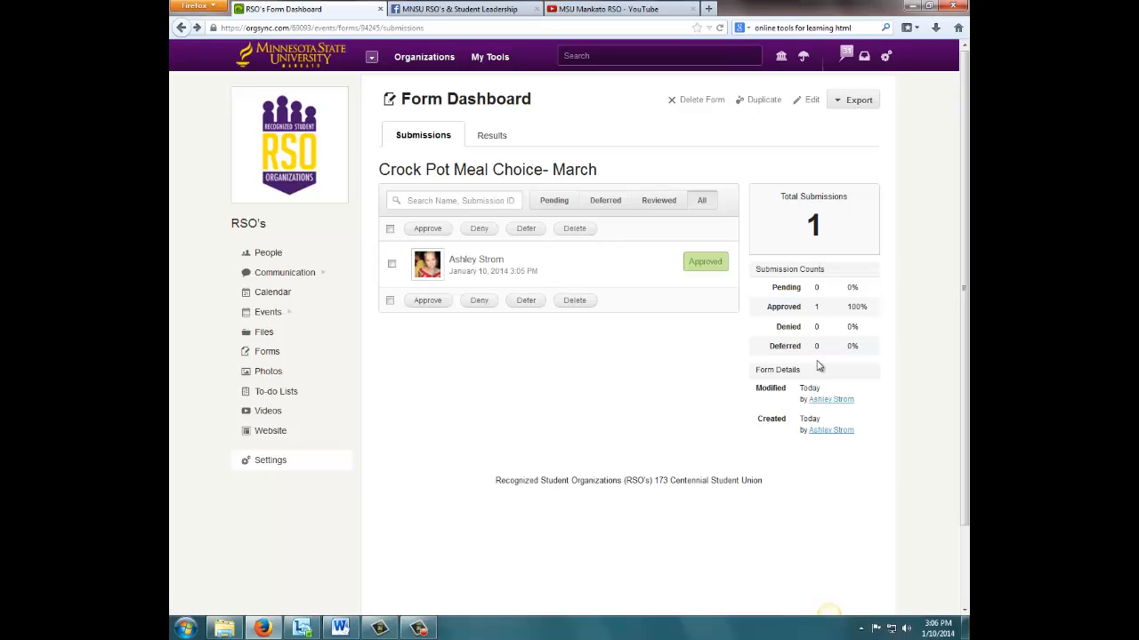
click(857, 102)
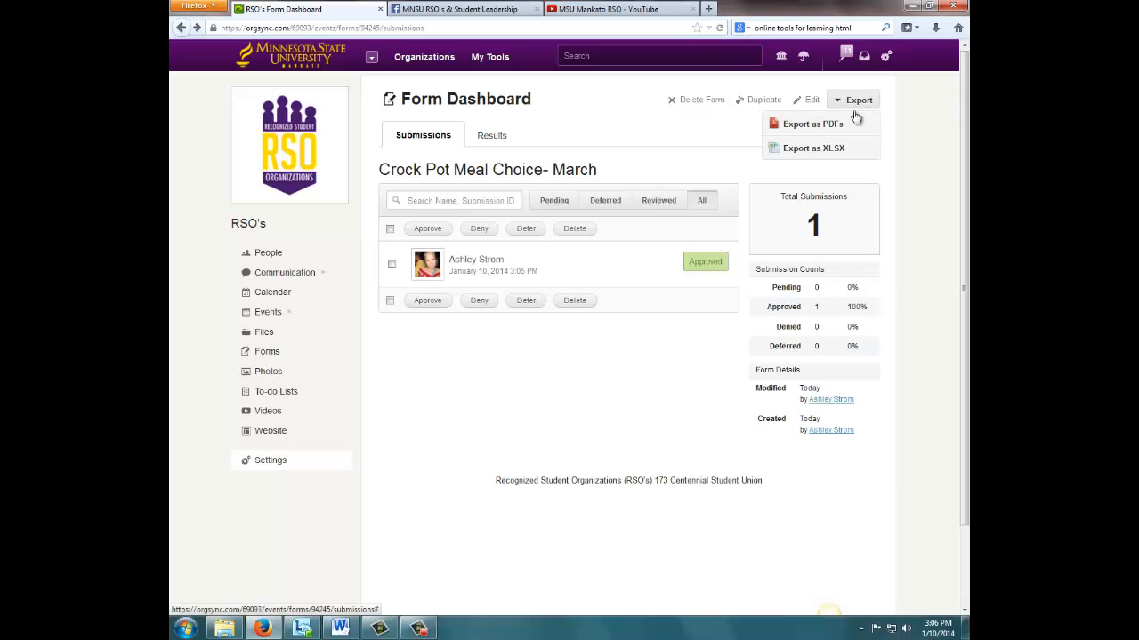
click(814, 149)
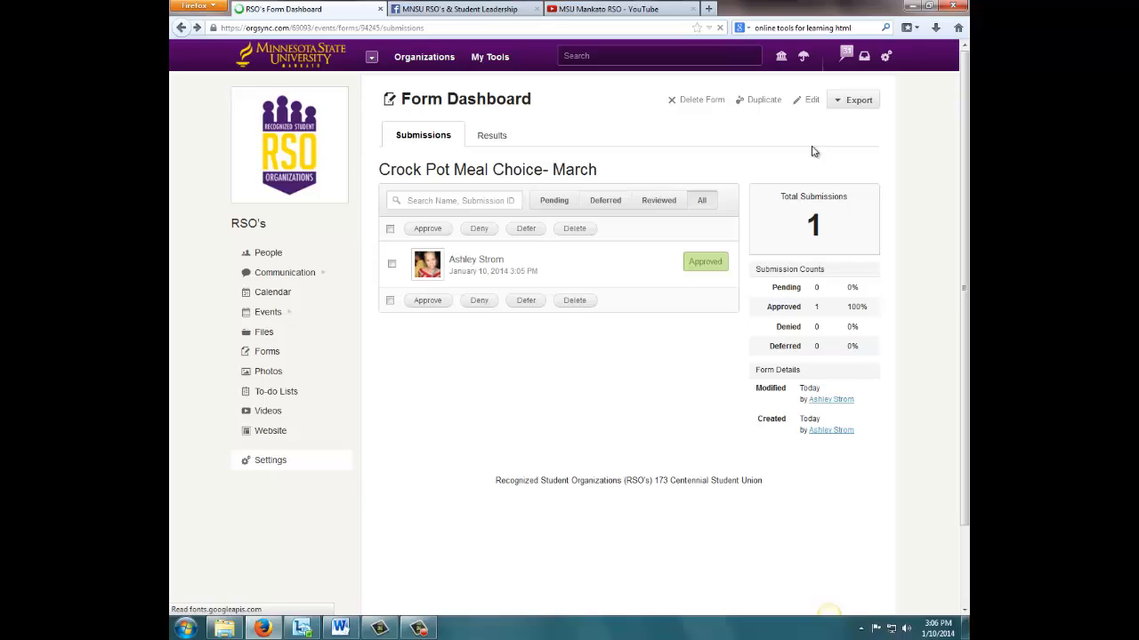